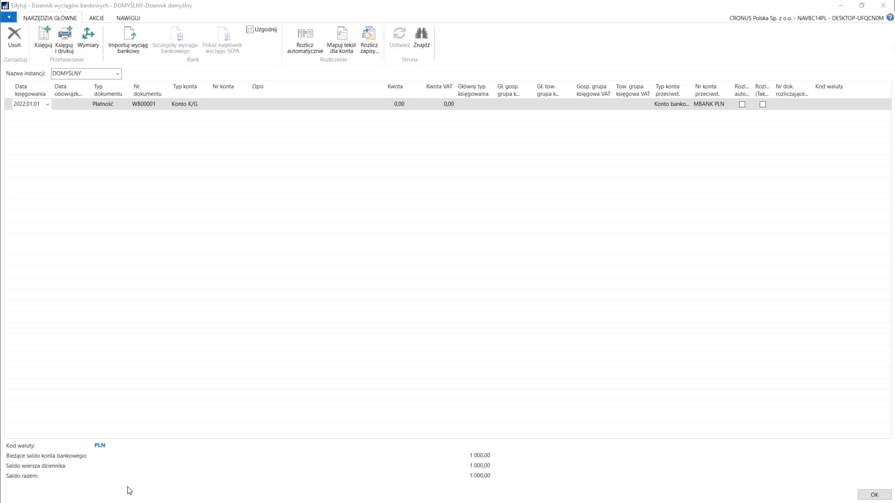
Assign the G/L account for legal and accounting services (Usługi prawnicze i księgowe) to the first journal line.
left_click(183, 105)
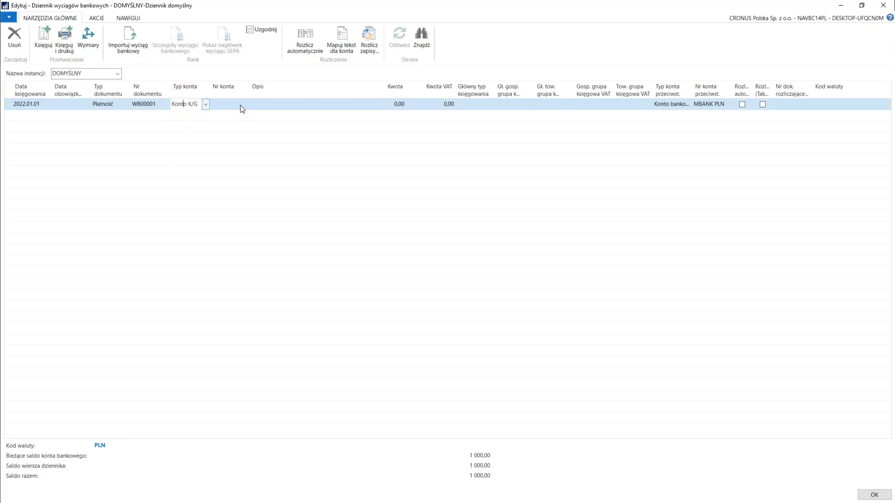
left_click(226, 105)
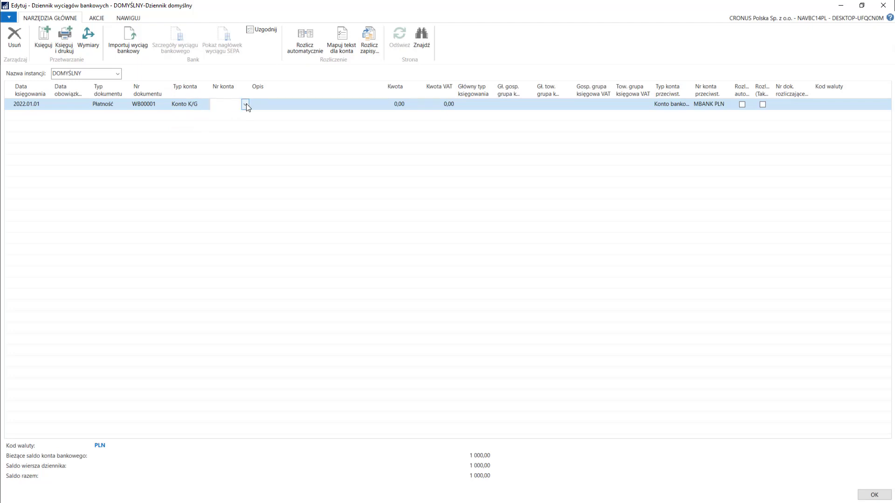
type("8")
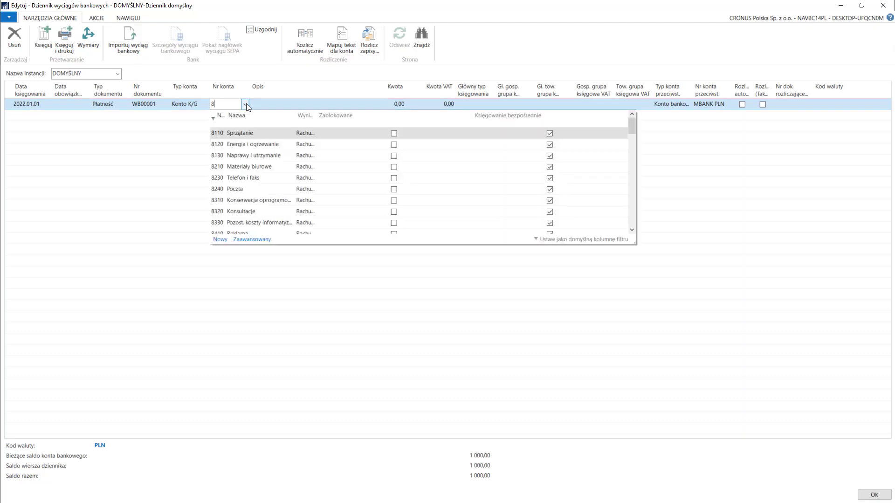
type("6")
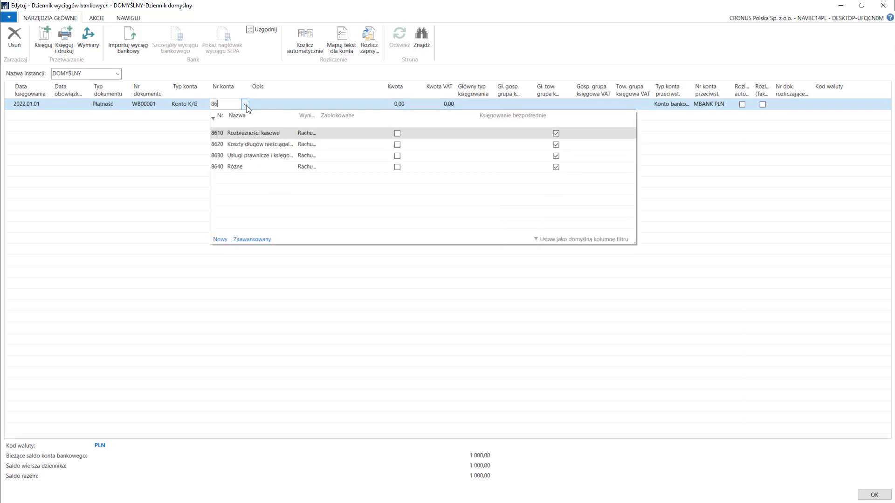
left_click(252, 155)
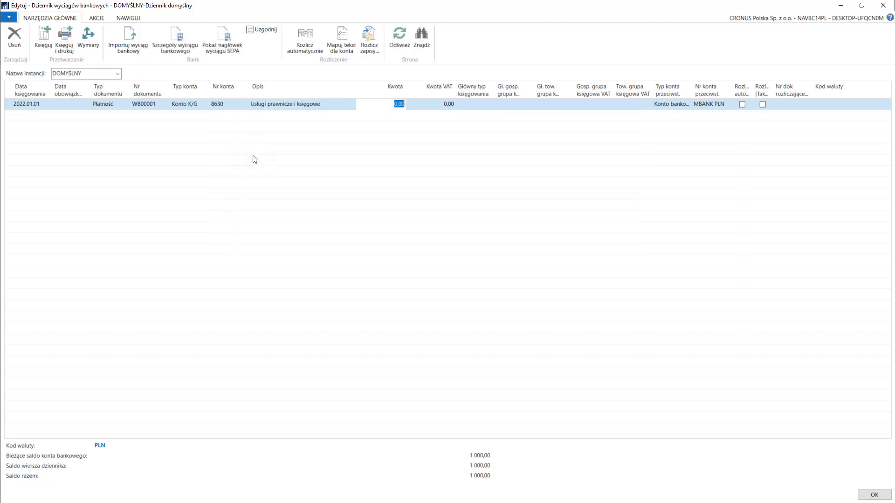
Add a second journal line with account type Nabywca and the customer JERONIMO MARTINS POLSKA SA.
left_click(181, 115)
left_click(205, 114)
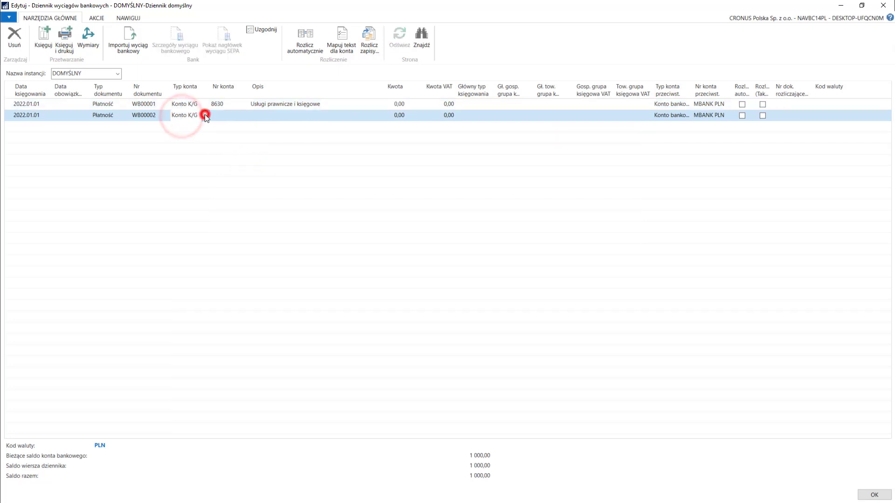
left_click(187, 136)
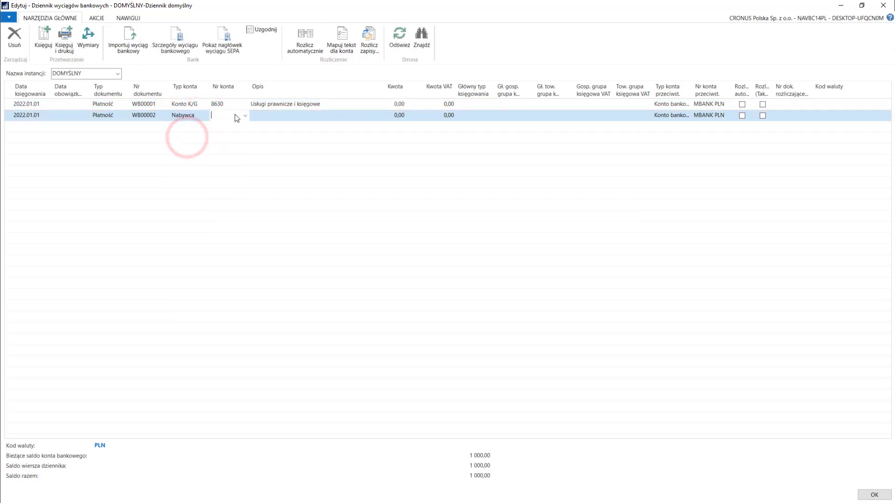
left_click(245, 115)
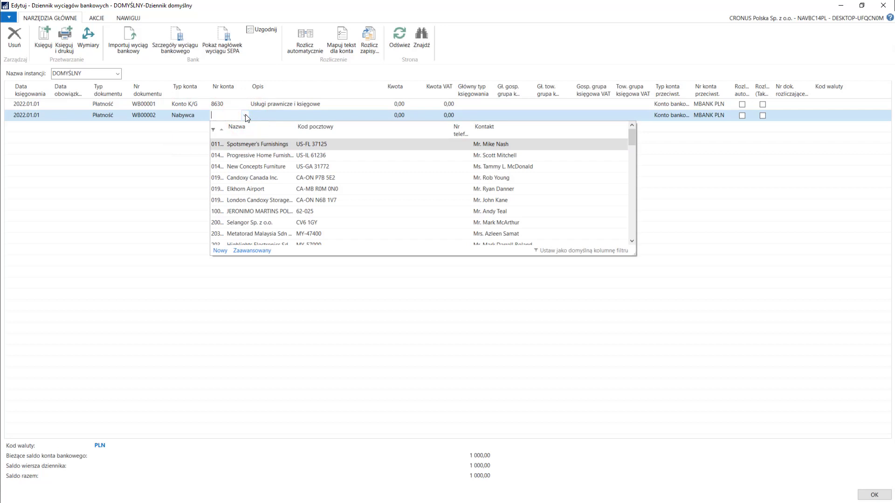
left_click(261, 208)
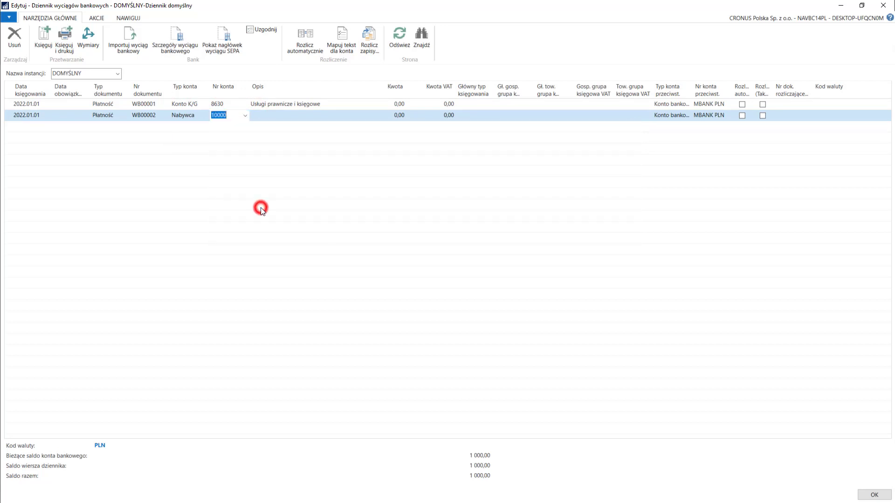
key("Tab")
key("Tab")
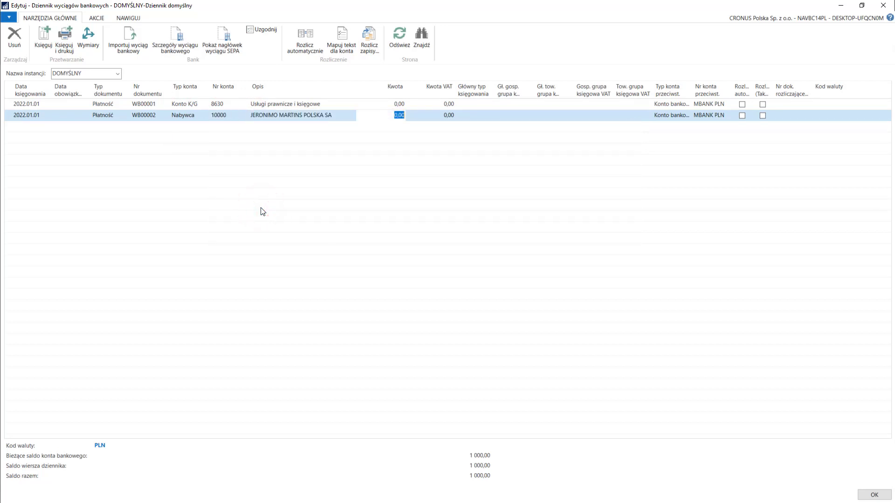
Add a third journal line with account type Dostawca and the vendor Postmaster Warszawa.
left_click(183, 127)
left_click(211, 127)
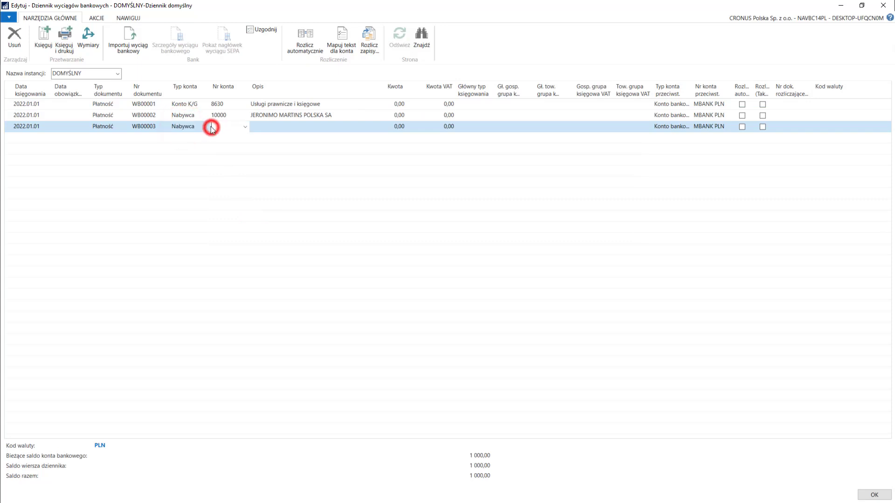
left_click(207, 126)
left_click(191, 157)
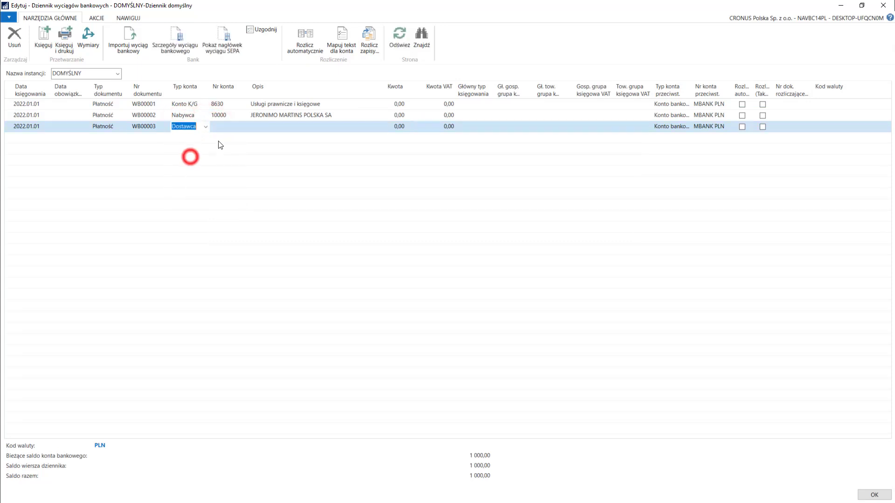
left_click(245, 126)
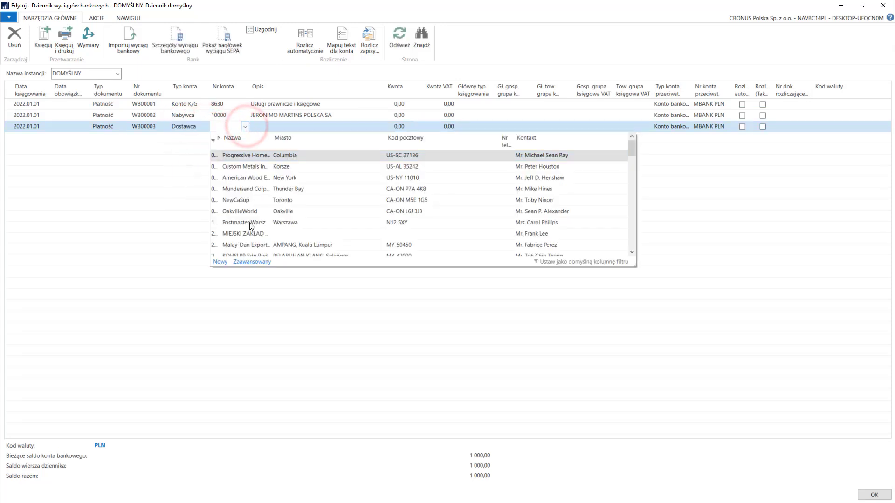
left_click(249, 222)
key("Tab")
key("Tab")
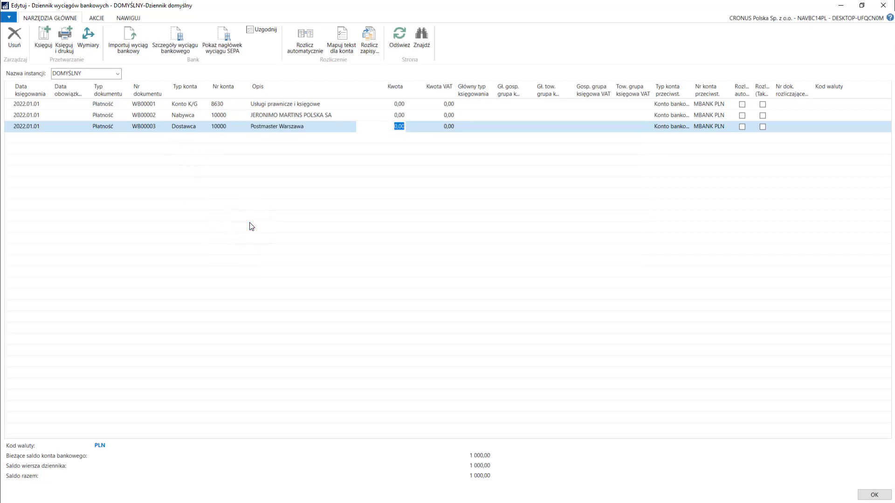
Review the balancing account type, posting date and document type on the journal lines.
key("Tab")
key("Tab")
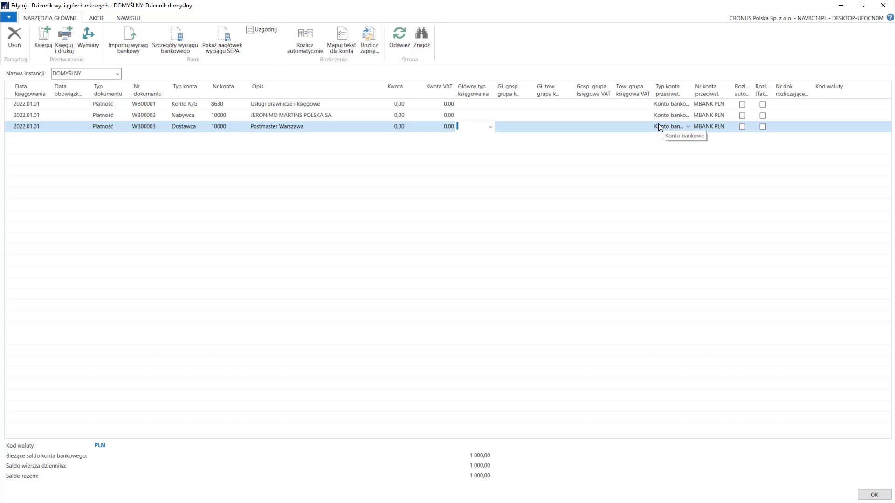
left_click(667, 104)
left_click(672, 114)
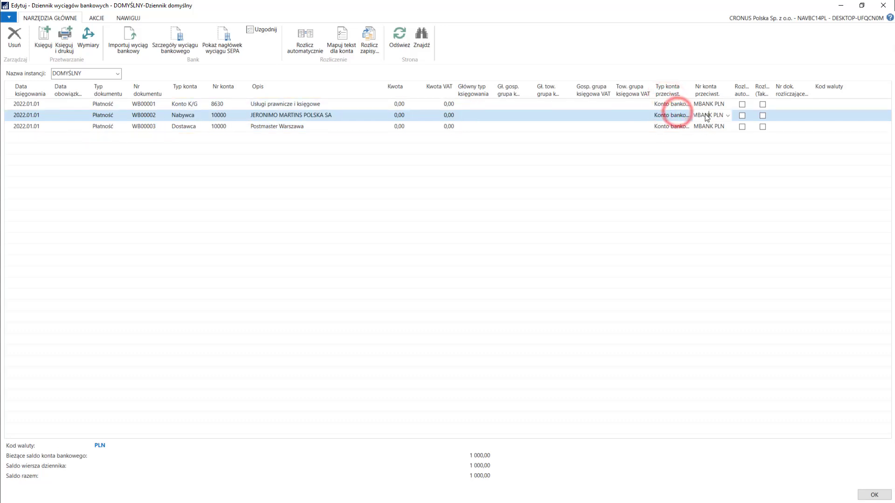
left_click(673, 103)
left_click(672, 115)
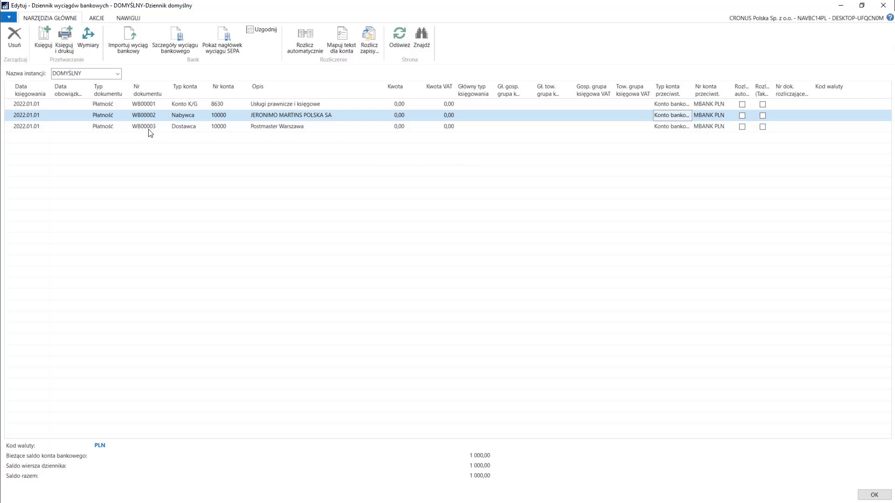
left_click(32, 105)
left_click(33, 115)
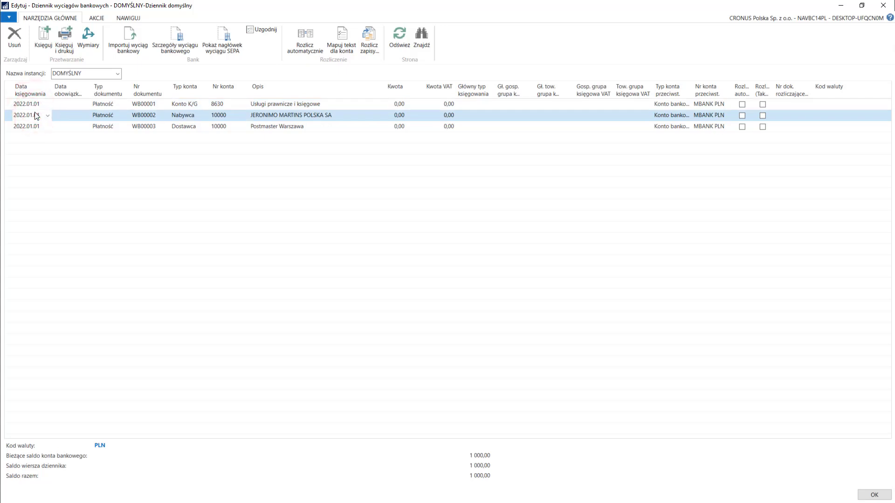
left_click(108, 105)
left_click(108, 116)
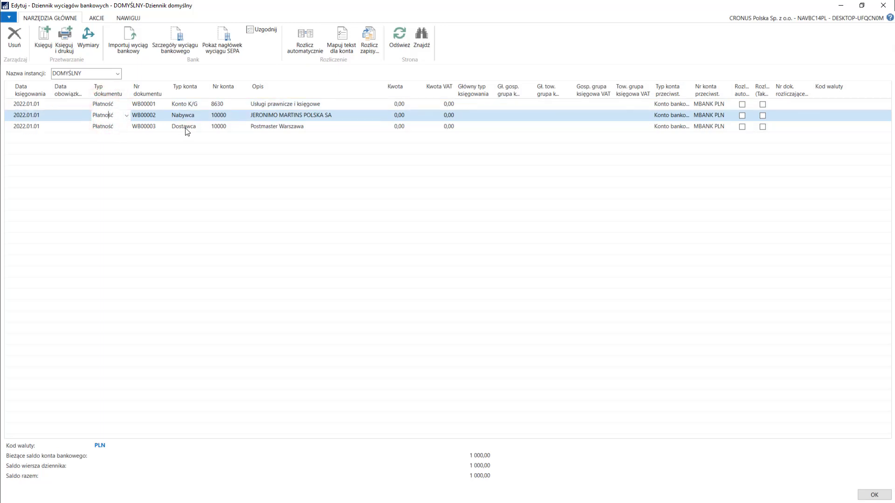
Set the document type of the first journal line (WB00001) to blank.
left_click(118, 103)
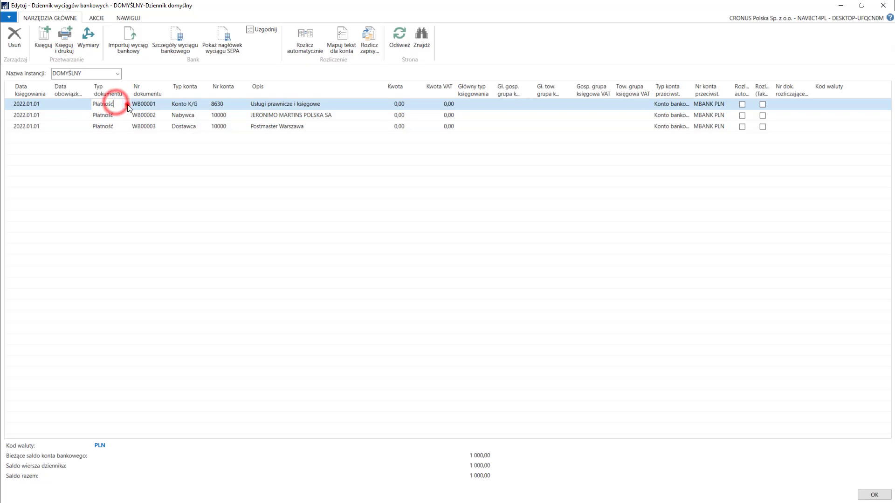
left_click(127, 105)
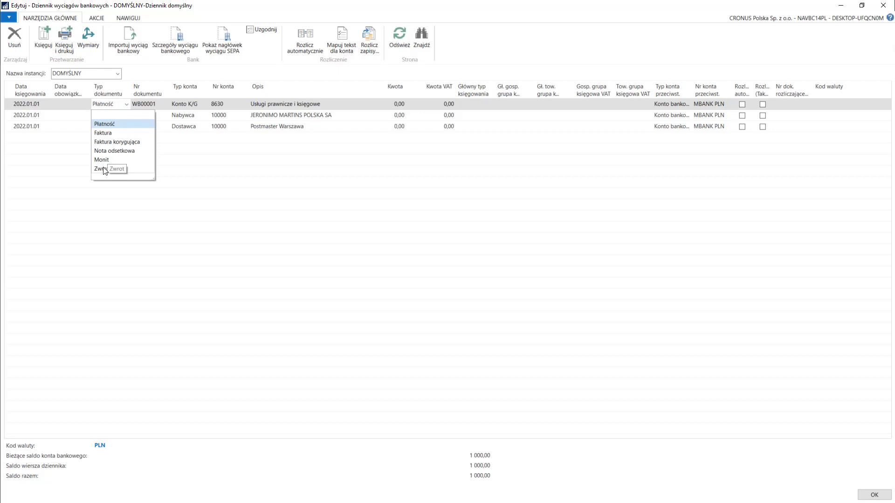
left_click(108, 116)
key("Tab")
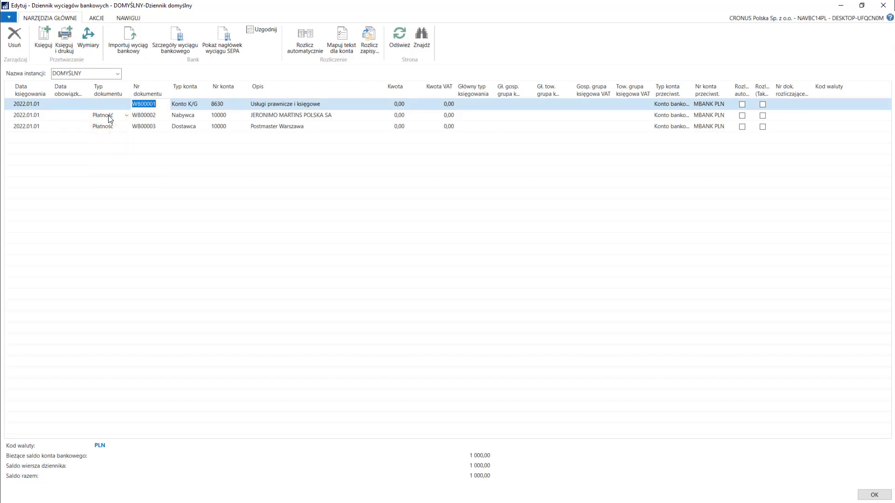
Examine the document numbers of the three journal lines.
mouse_move(108, 118)
left_click(157, 115)
left_click(159, 127)
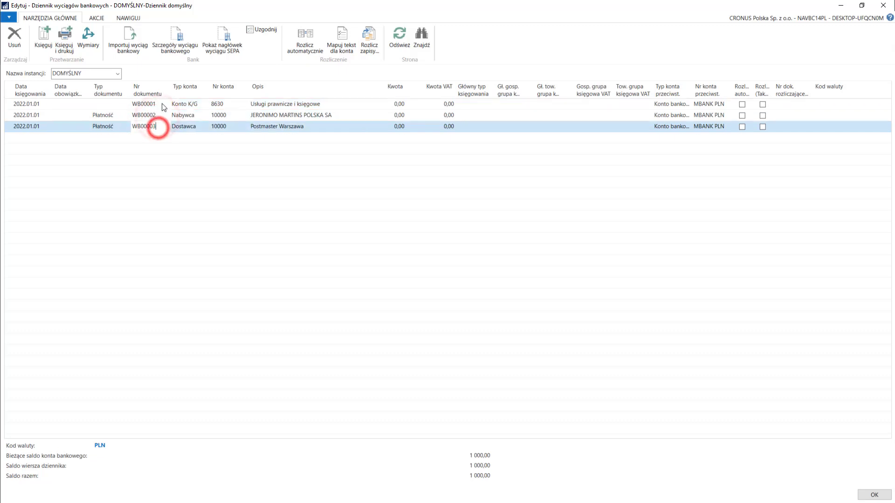
left_click(160, 103)
left_click(162, 114)
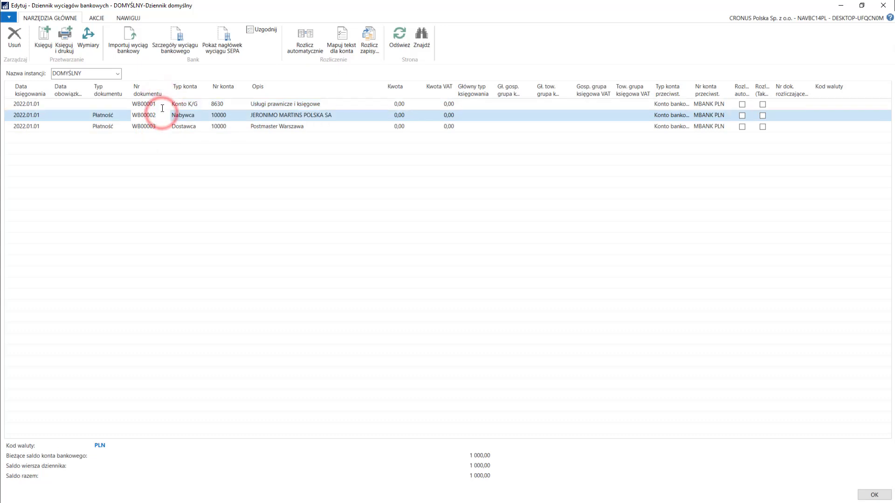
left_click(161, 104)
left_click(160, 115)
left_click(161, 126)
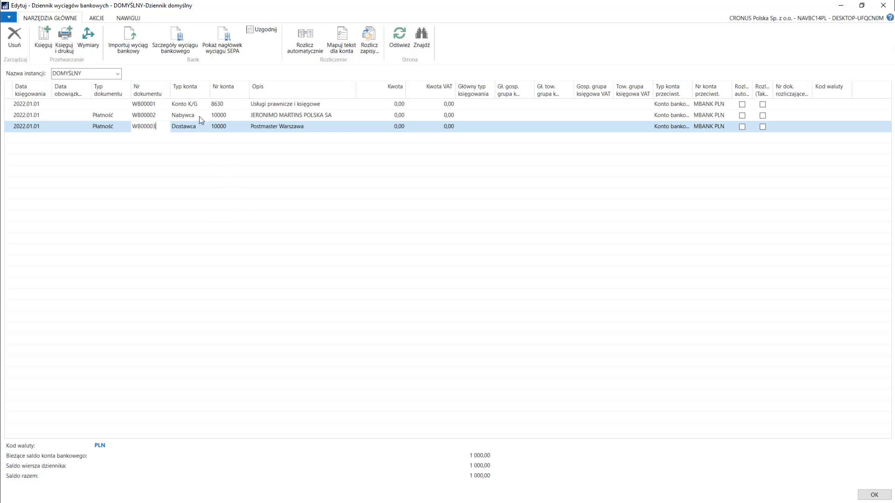
Add the Nr dokumentu zewnętrznego column to the end of the journal's displayed columns.
right_click(189, 93)
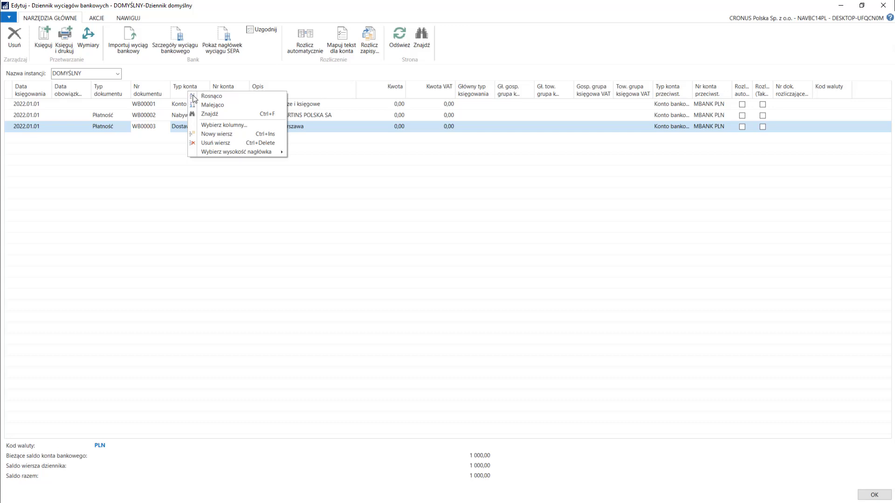
left_click(239, 126)
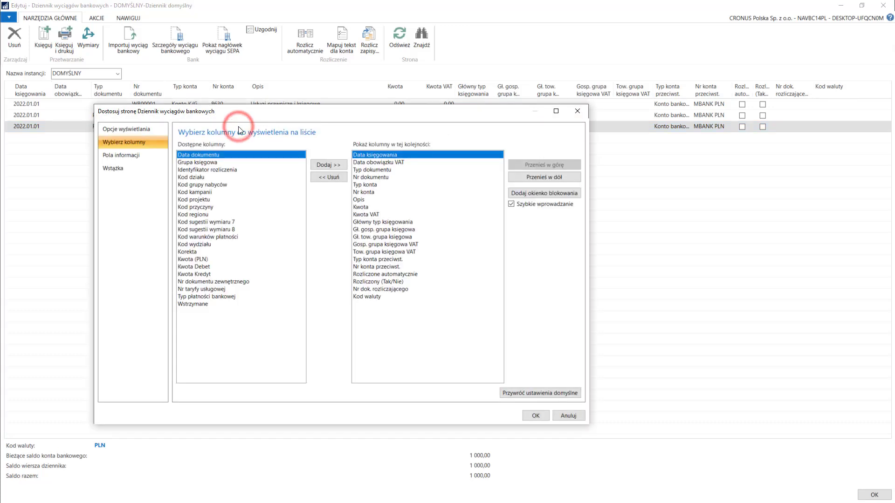
left_click(214, 282)
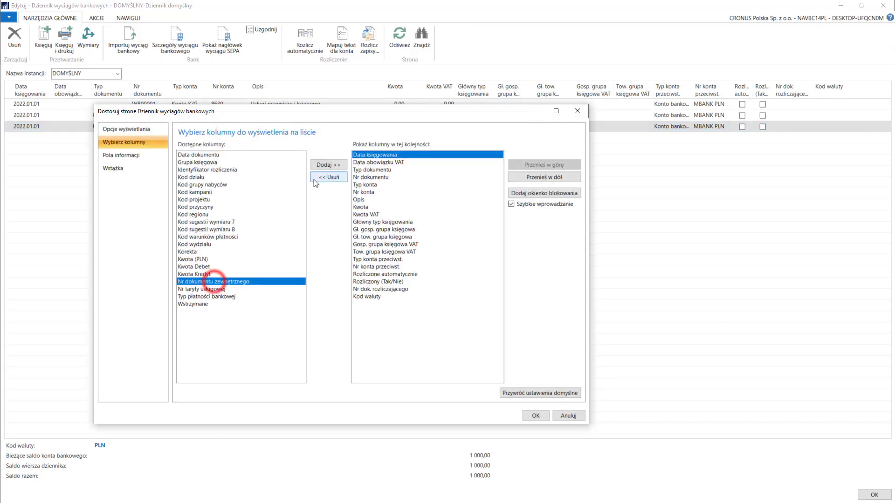
left_click(329, 164)
left_click(537, 416)
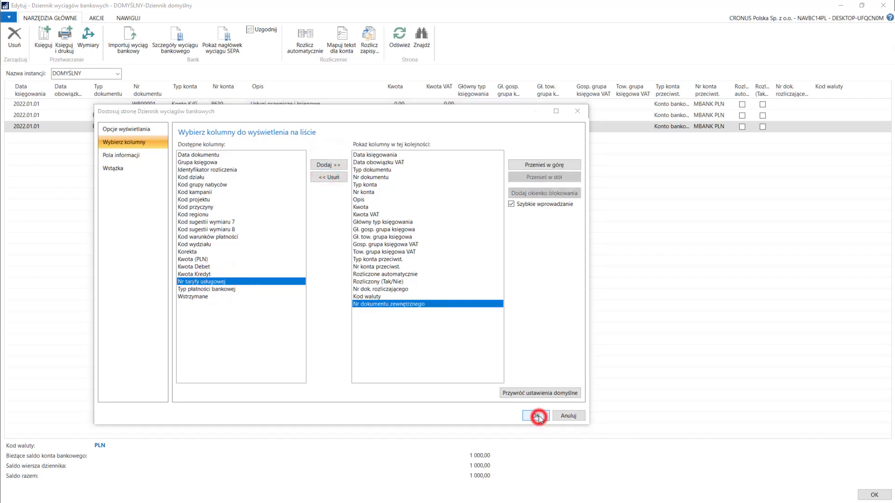
left_click(520, 272)
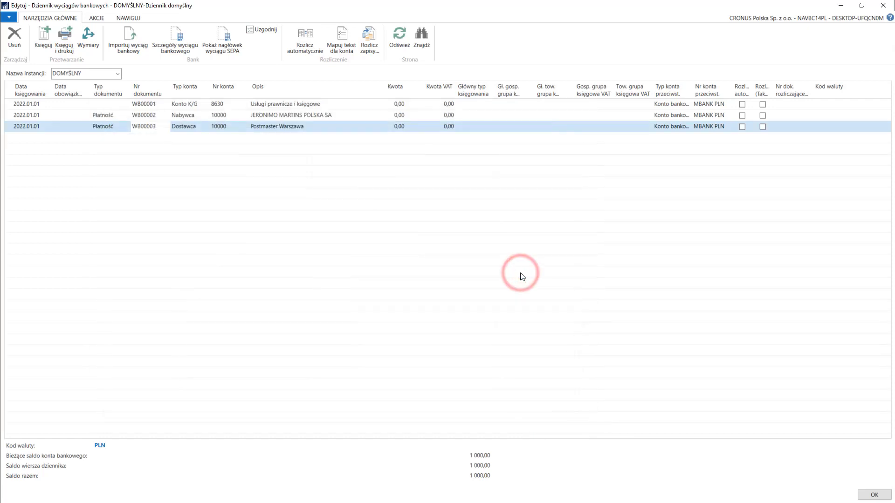
left_click(278, 114)
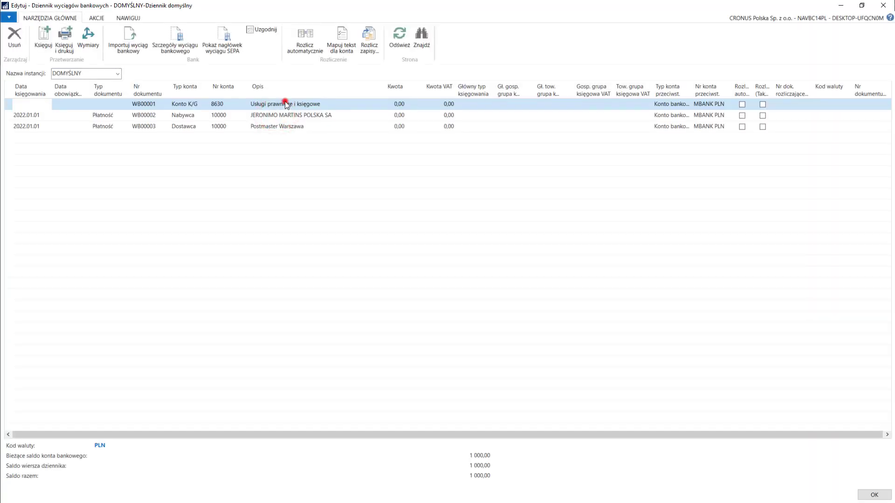
left_click(285, 102)
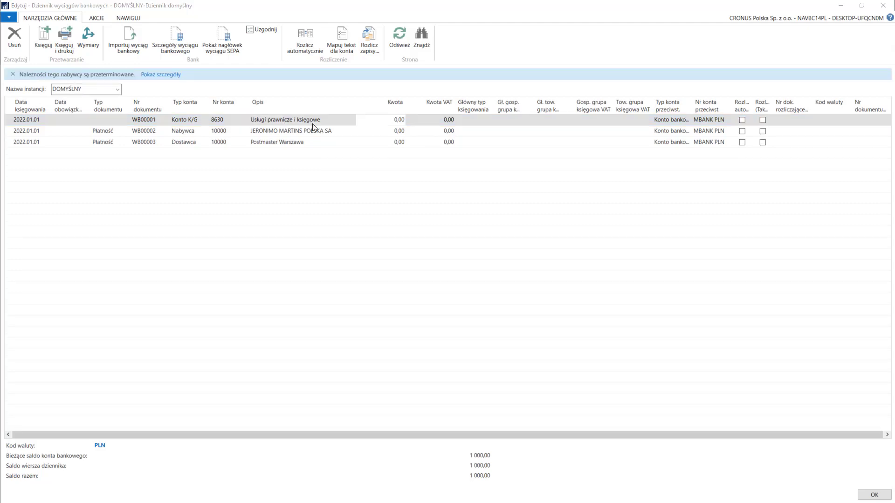
left_click(385, 120)
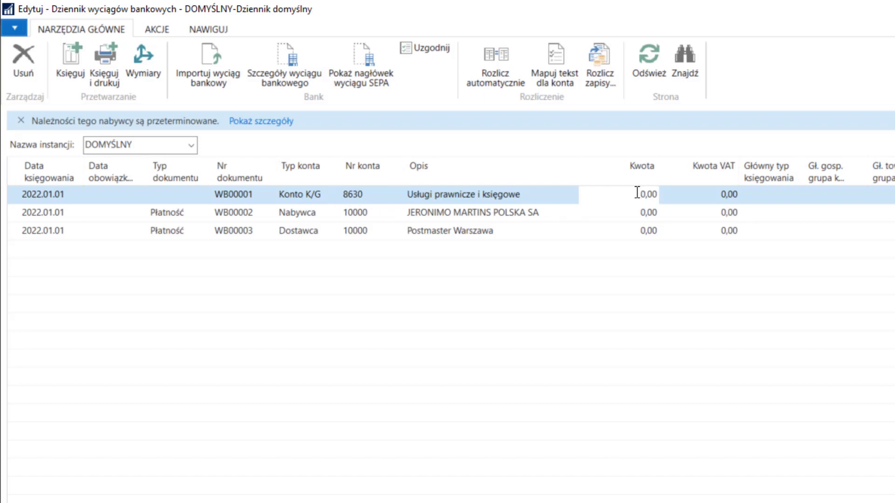
double_click(652, 196)
Add the Kwota Debet and Kwota Kredyt columns to the journal's displayed columns.
right_click(622, 176)
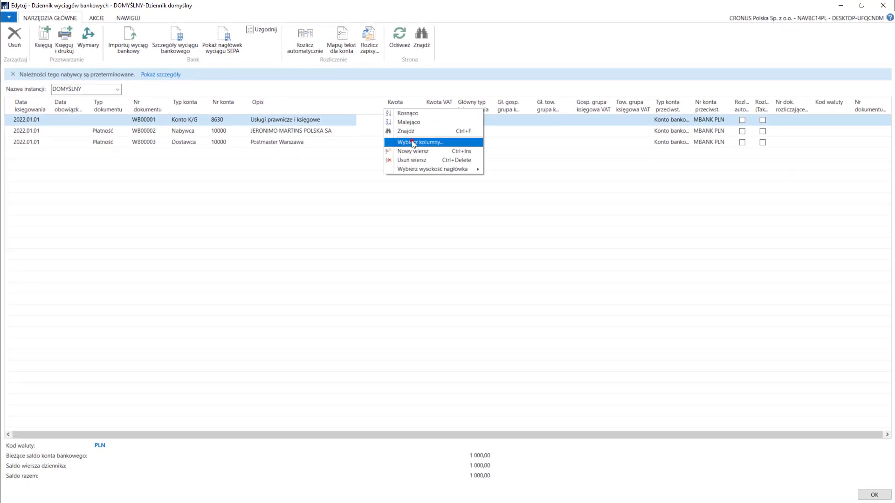
left_click(413, 142)
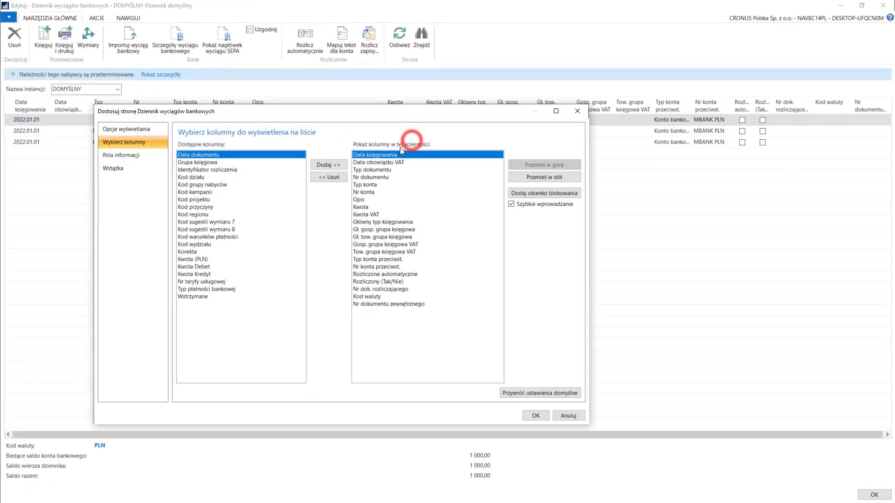
left_click(200, 266)
left_click(331, 165)
left_click(332, 166)
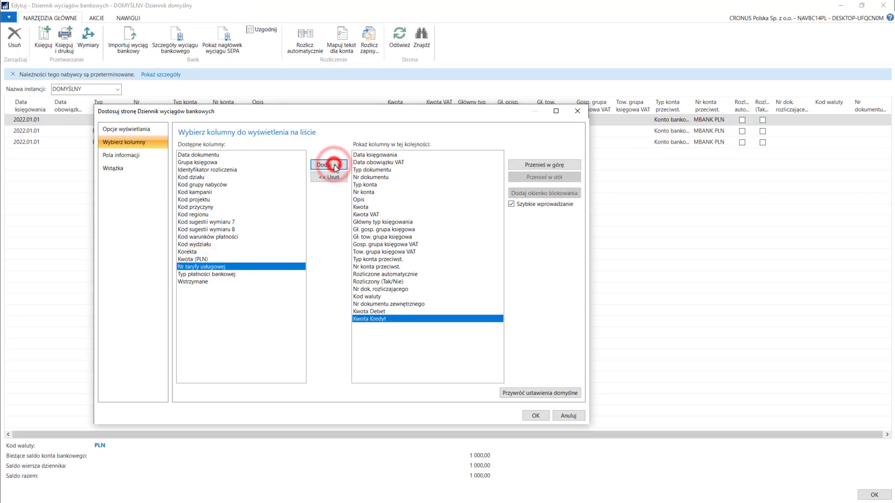
Move the Kwota Debet column up in the display order so it directly follows Kwota.
left_click(383, 312)
left_click(574, 164)
left_click(574, 164)
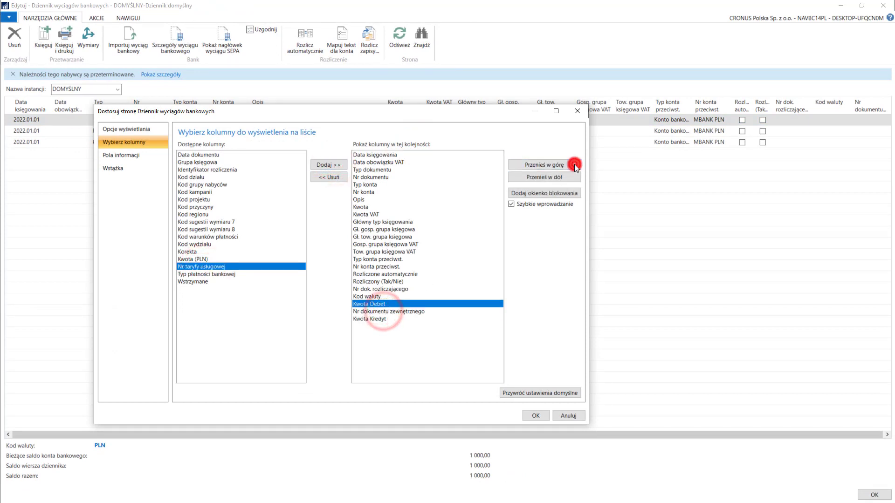
left_click(574, 164)
left_click(574, 164)
left_click(574, 164)
left_click(574, 164)
left_click(574, 164)
left_click(574, 164)
left_click(574, 164)
left_click(574, 164)
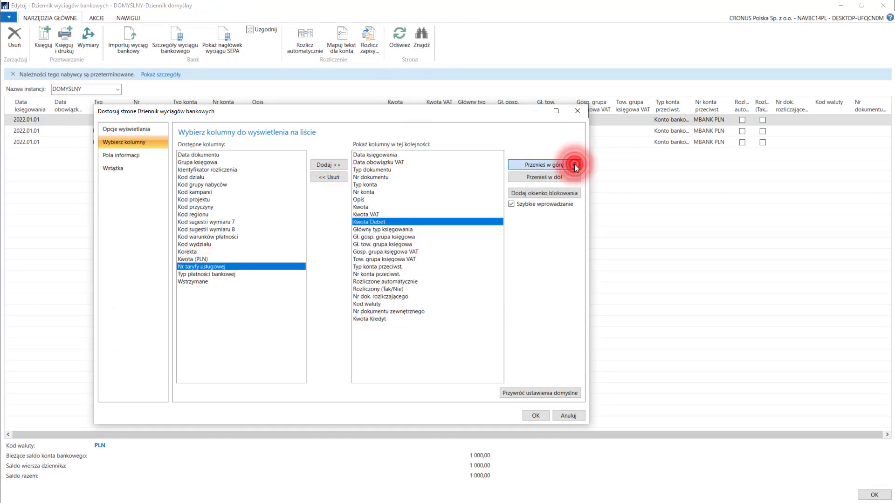
left_click(574, 164)
Move the Kwota Kredyt column up in the display order so it directly follows Kwota Debet.
left_click(377, 319)
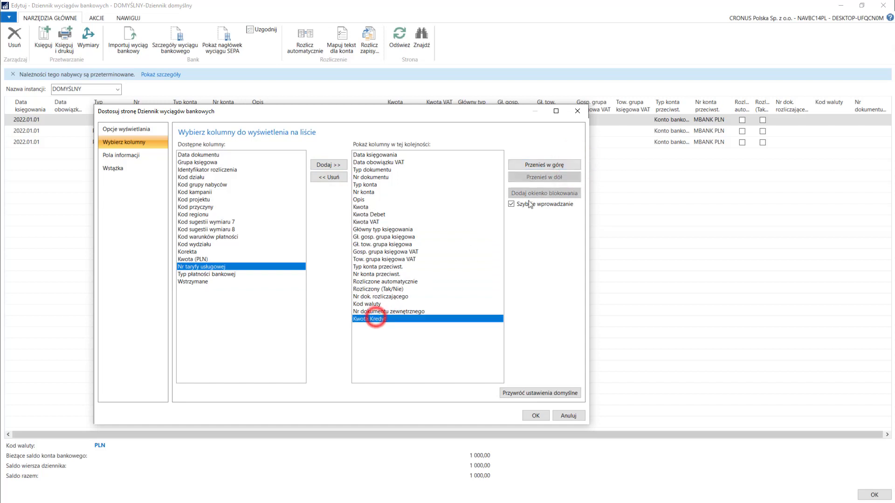
left_click(572, 165)
left_click(571, 165)
left_click(572, 165)
left_click(571, 166)
left_click(572, 166)
left_click(572, 165)
left_click(572, 165)
left_click(572, 166)
left_click(572, 165)
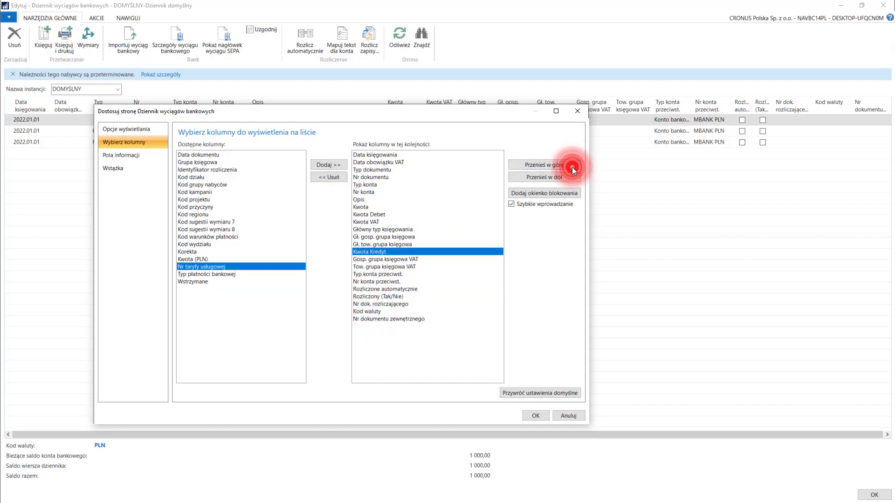
left_click(572, 165)
left_click(572, 165)
left_click(572, 165)
left_click(572, 166)
Save the new column order and reopen the DOMYŚLNY journal of the MBA MT940 template.
left_click(536, 415)
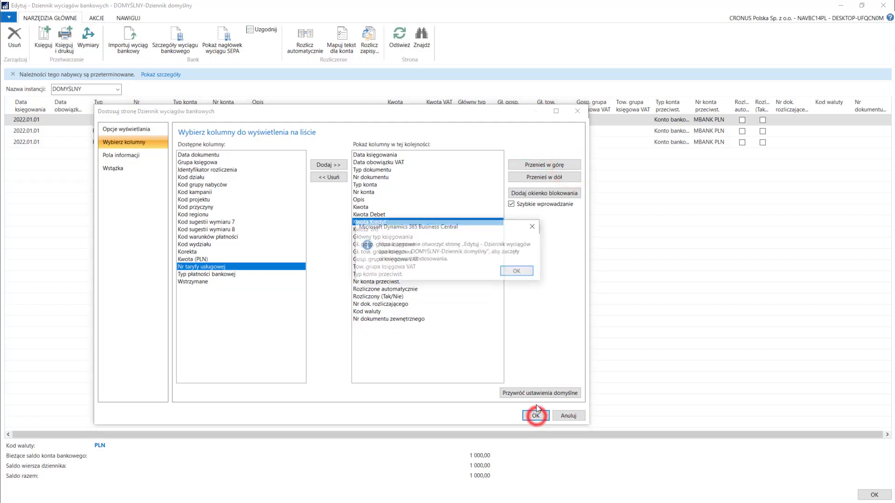
left_click(530, 271)
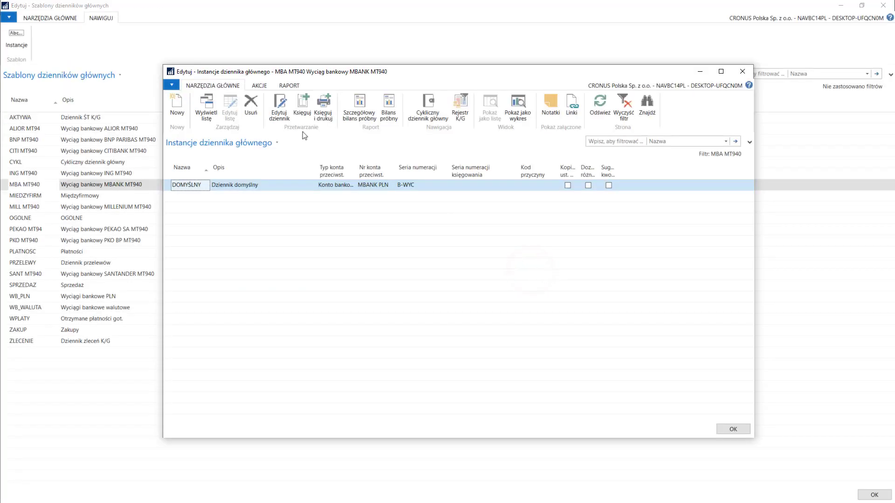
left_click(282, 117)
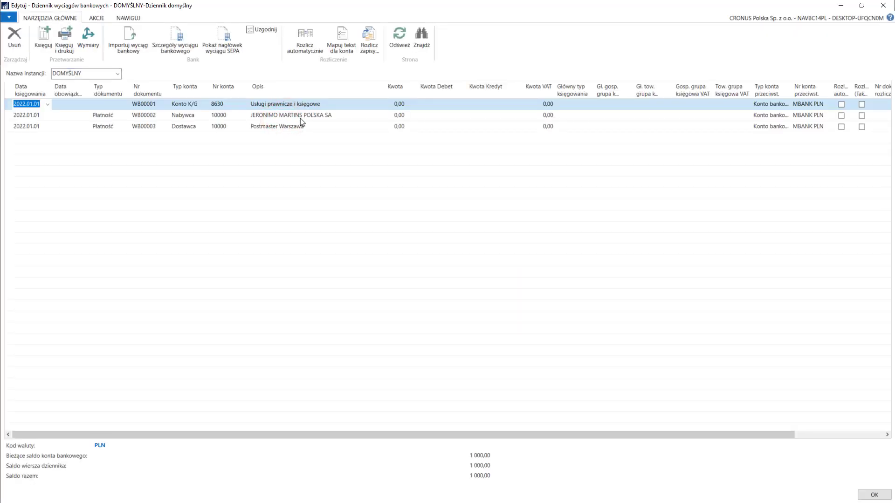
Set the Kwota of the G/L account line WB00001 to 100.
left_click(444, 107)
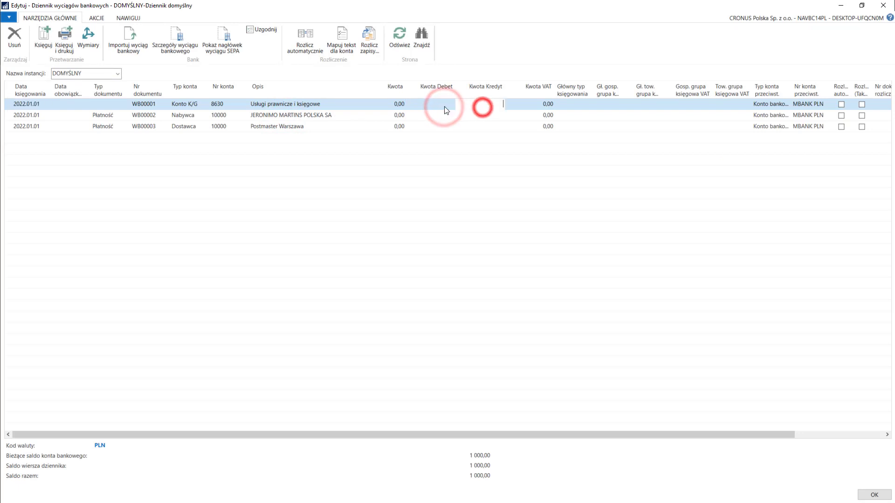
left_click(442, 122)
left_click(444, 119)
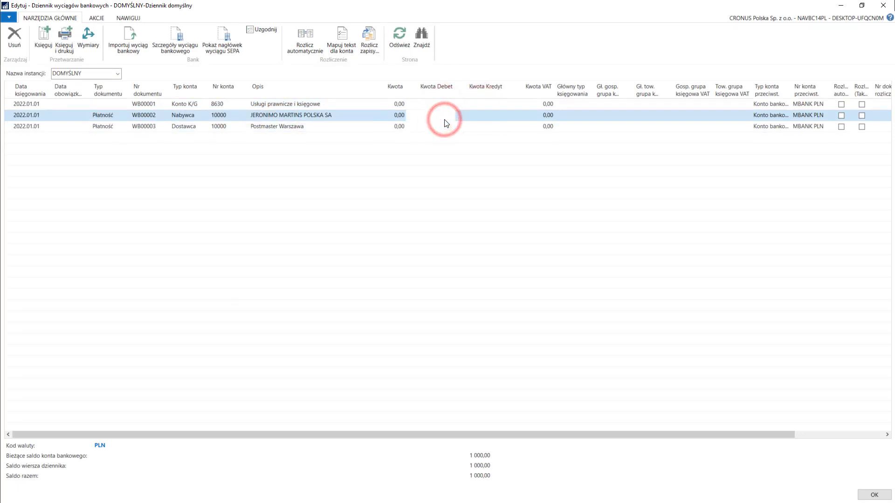
left_click(393, 104)
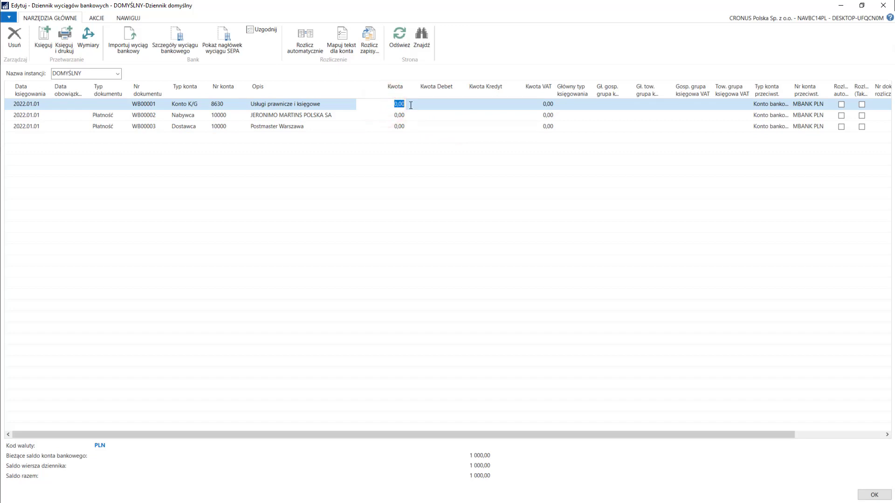
key("End")
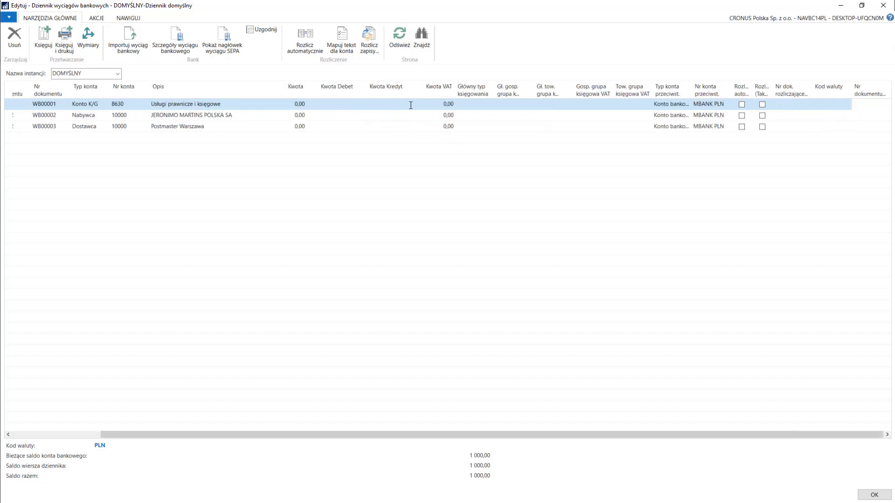
left_click(294, 104)
type("1")
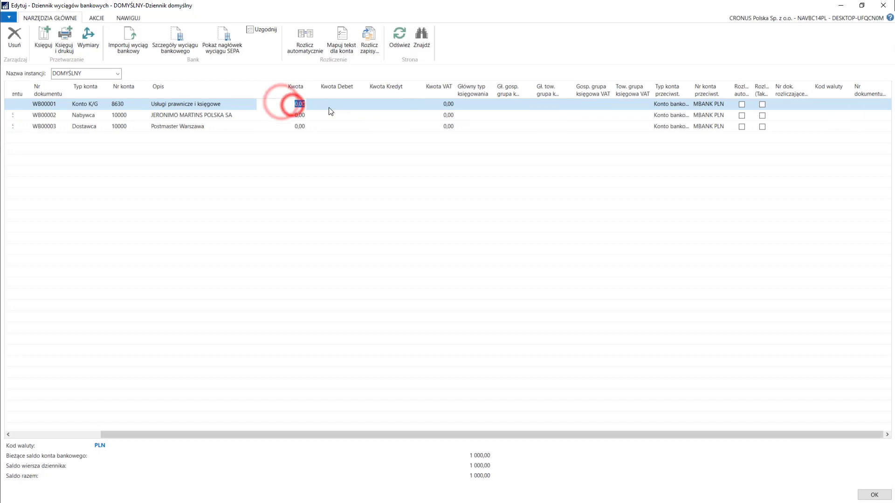
type("00")
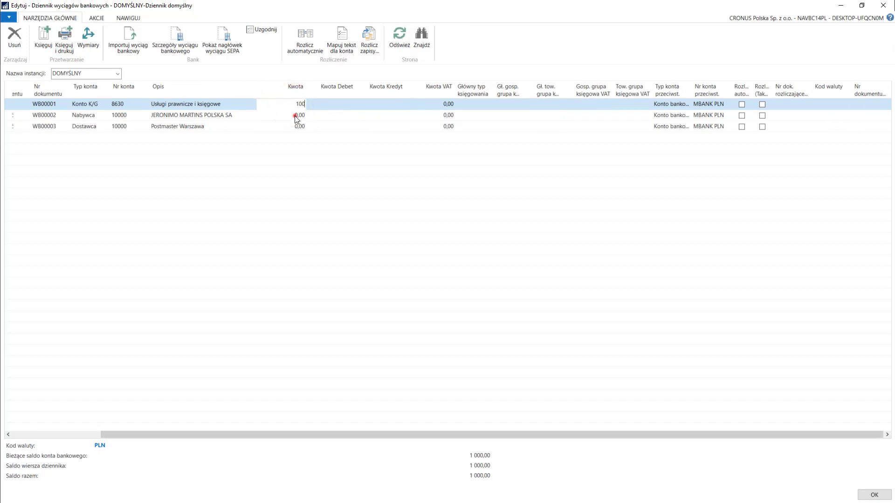
Set the Kwota of customer line WB00002 to -1 000 and of vendor line WB00003 to 2 000.
left_click(291, 114)
left_click(290, 114)
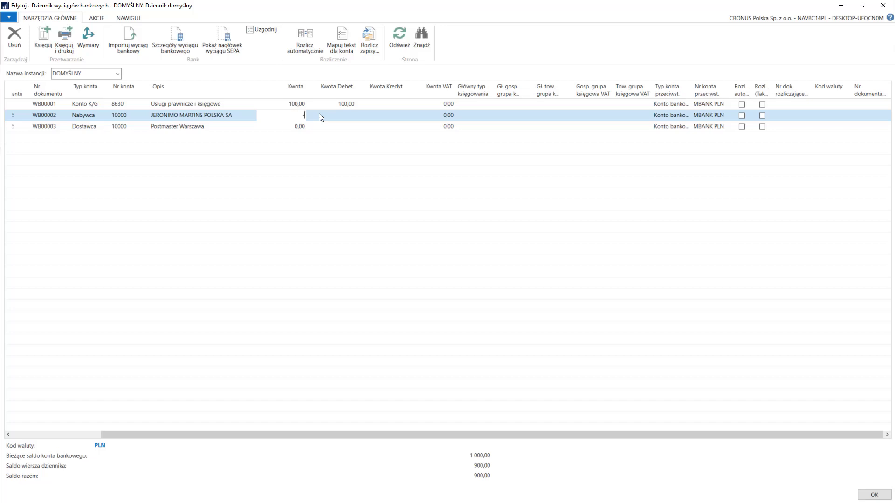
type("-1 000")
left_click(290, 126)
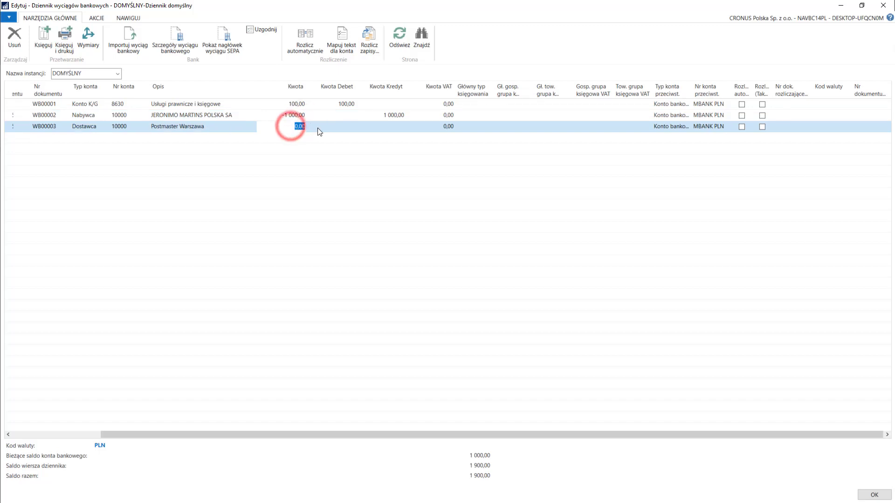
type("2 ")
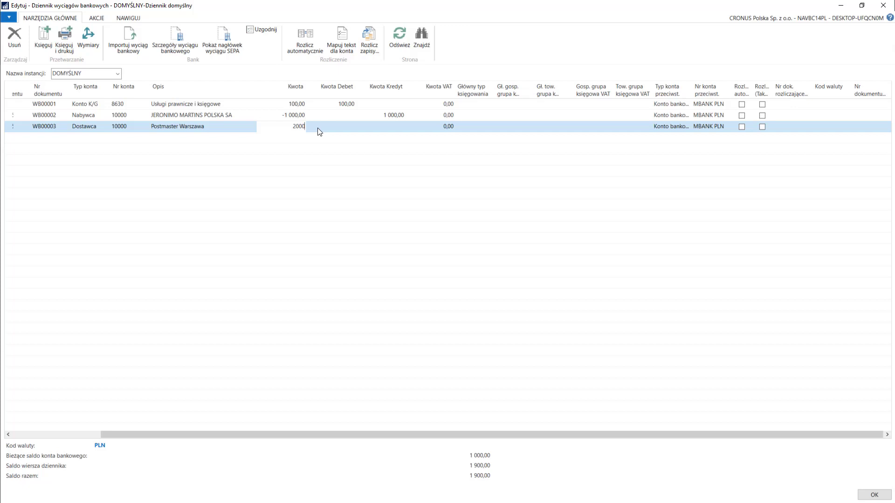
type("000")
key("Tab")
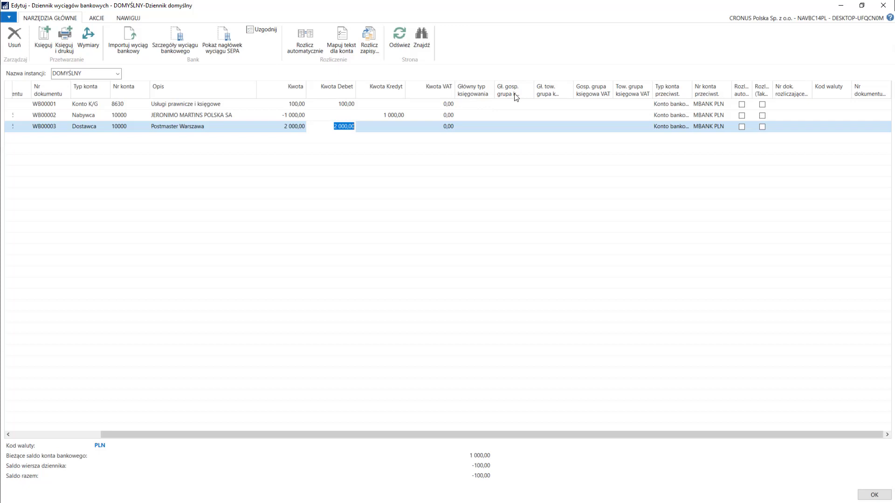
Remove the Główny typ księgowania, Gł. gosp. grupa księgowa, Gł. tow. grupa księgowa, Gosp. grupa księgowa VAT and Tow. grupa księgowa VAT columns from the journal.
right_click(472, 90)
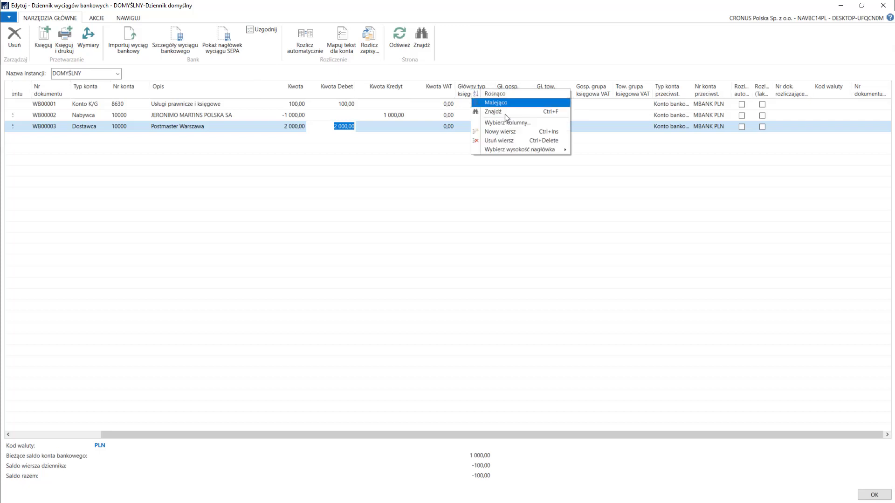
left_click(513, 122)
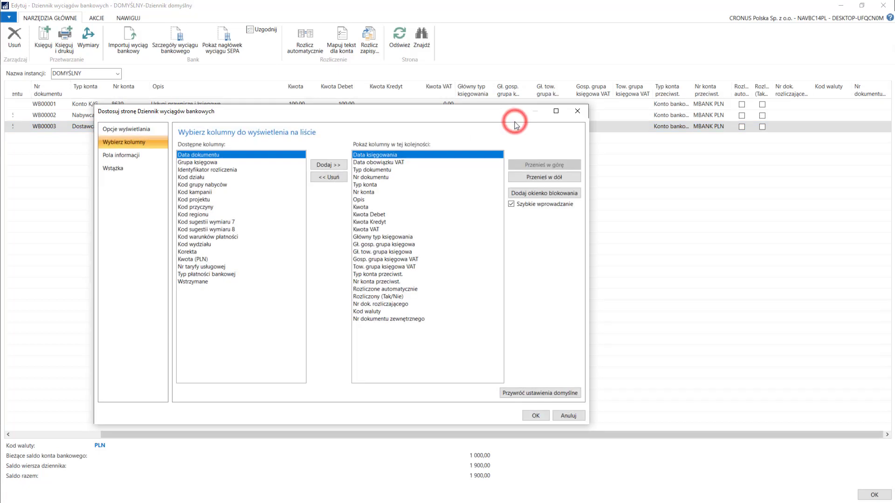
left_click(381, 237)
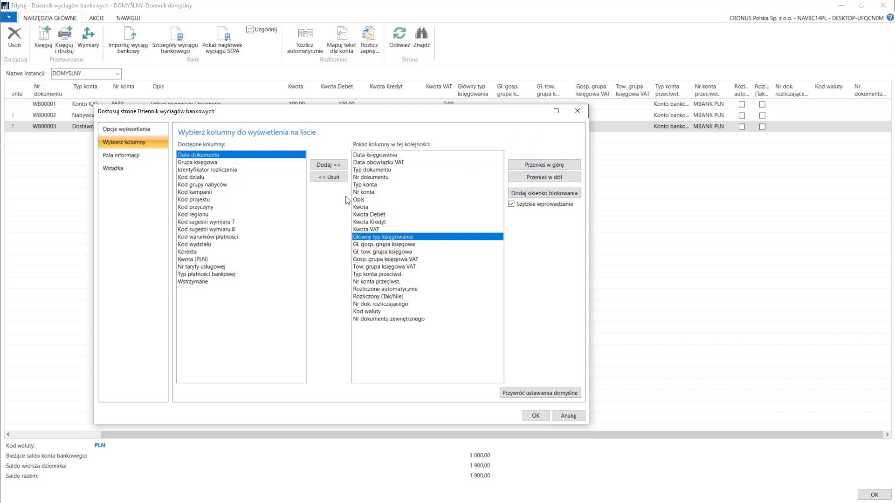
left_click(329, 177)
left_click(329, 177)
left_click(329, 177)
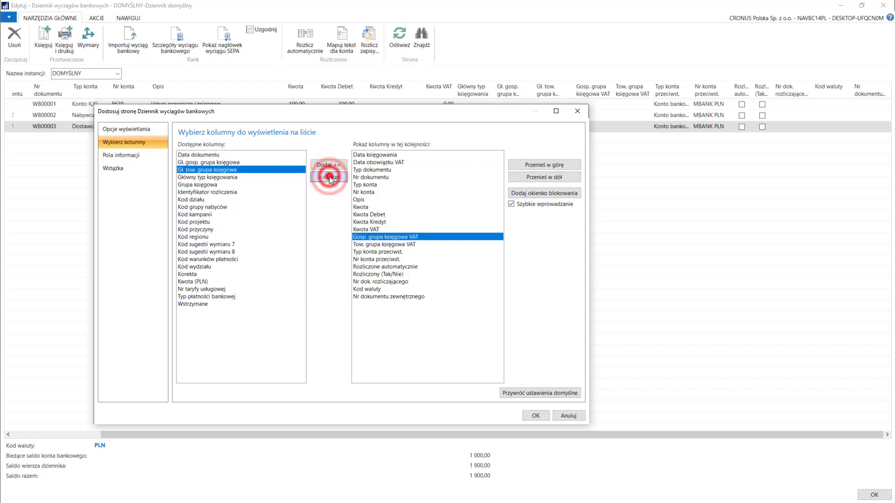
left_click(329, 177)
left_click(328, 177)
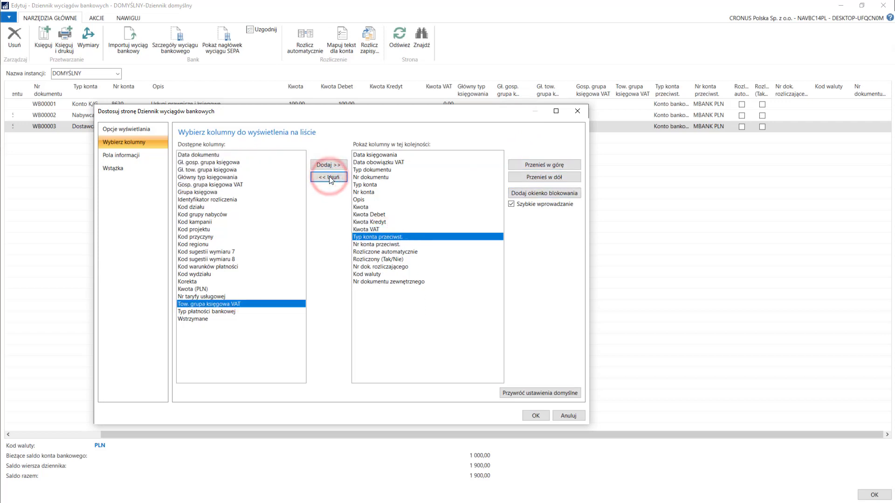
Save the reduced column set and reopen the DOMYŚLNY bank statement journal to apply it.
left_click(537, 416)
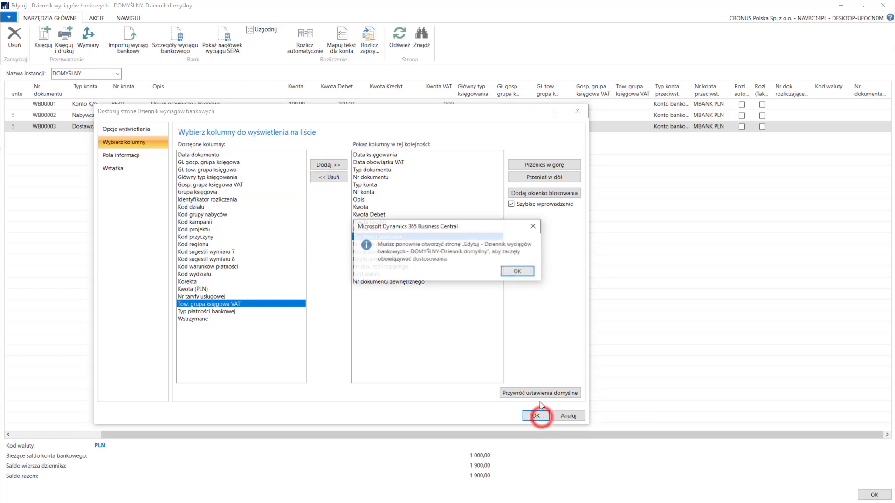
left_click(522, 273)
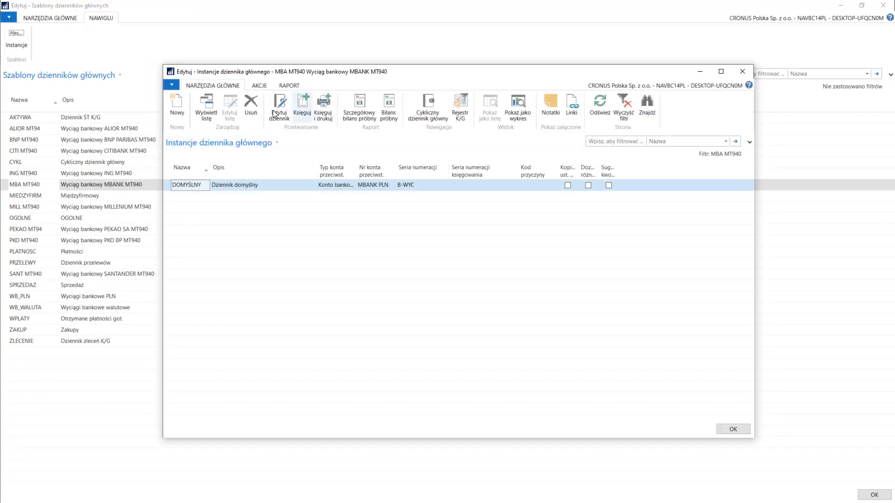
left_click(272, 110)
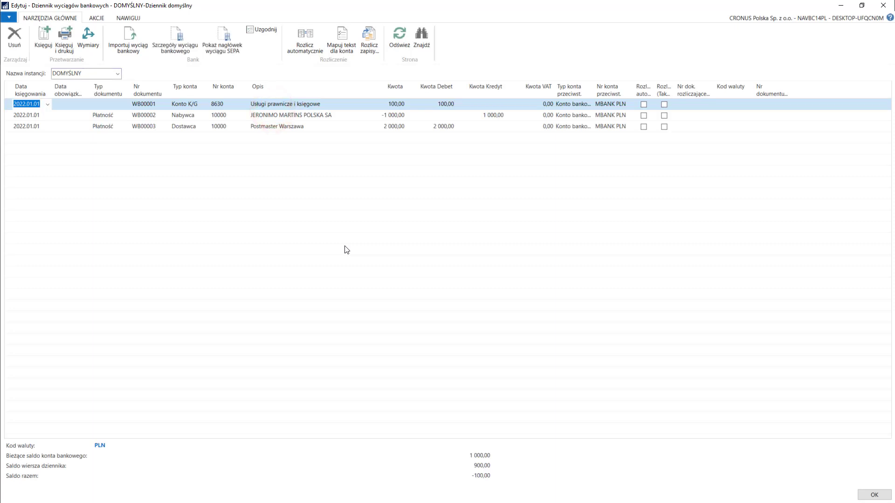
left_click(188, 104)
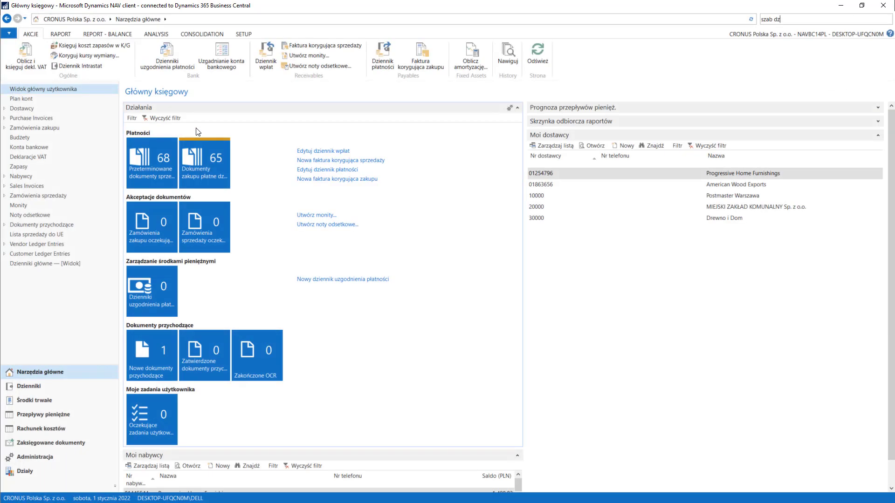
Open Dzienniki wpłat from the Zarządzanie środkami pieniężnymi area of Działy and maximize its window.
left_click(49, 471)
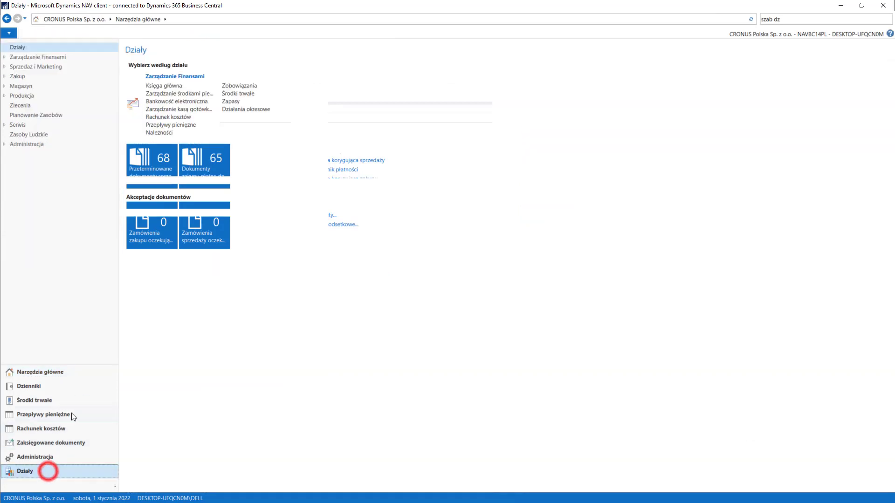
left_click(200, 94)
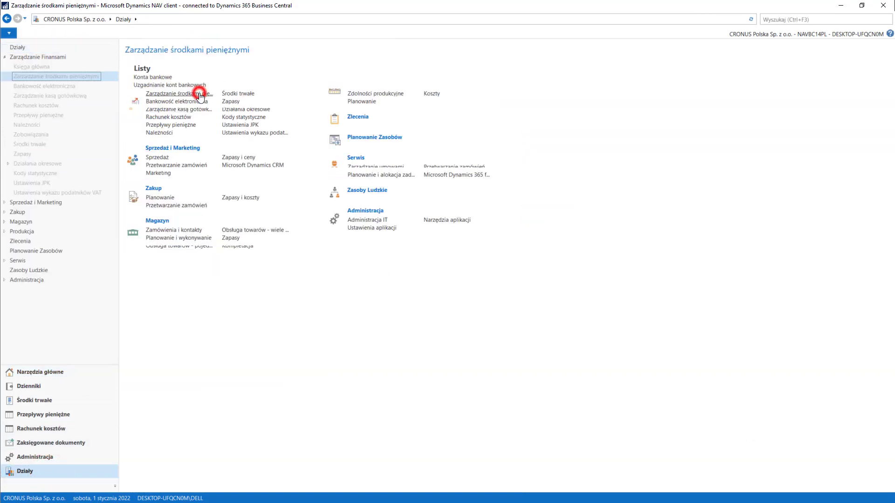
left_click(161, 125)
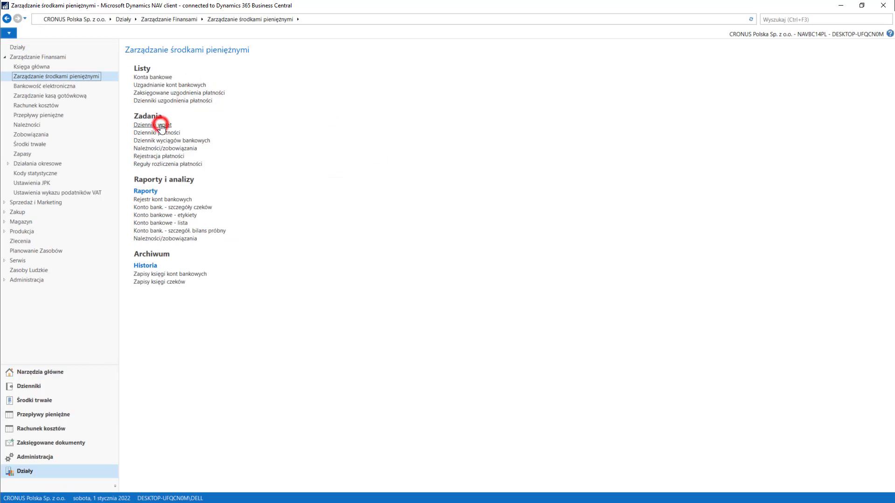
double_click(353, 65)
Check the receipt line's balancing account type and number, and review the journal instances, keeping MBANK selected.
left_click(619, 106)
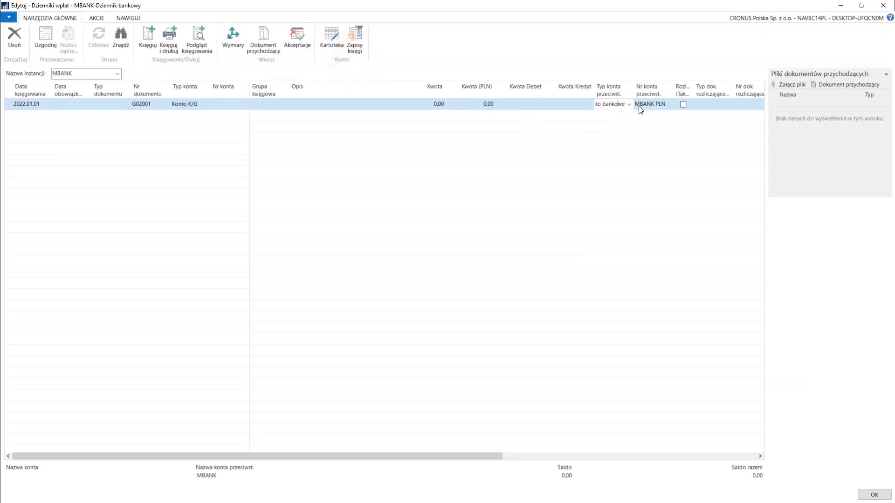
left_click(653, 105)
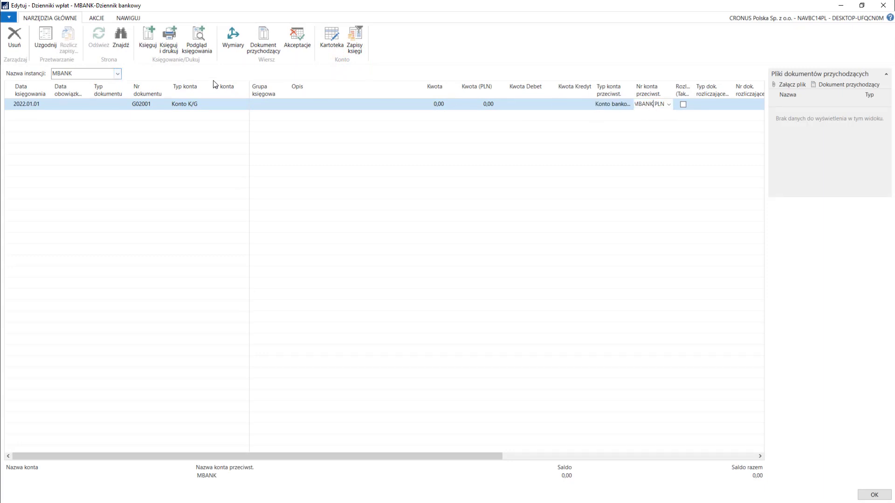
left_click(118, 73)
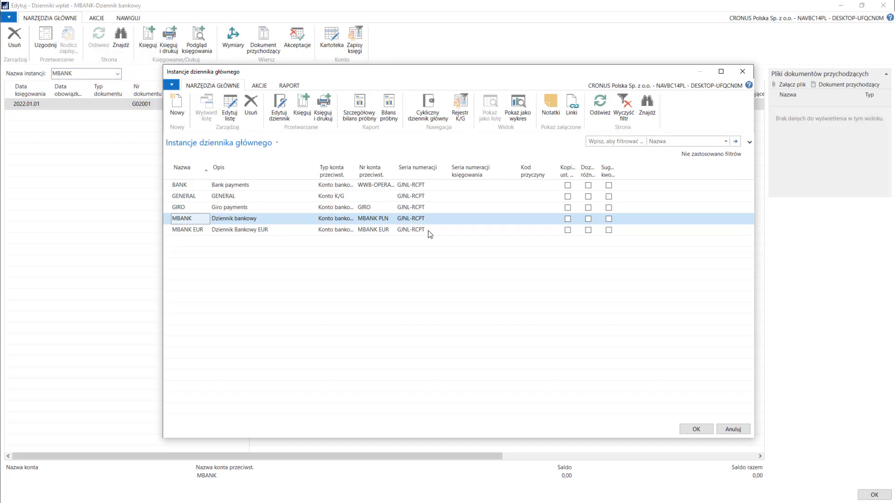
key("Return")
left_click(232, 103)
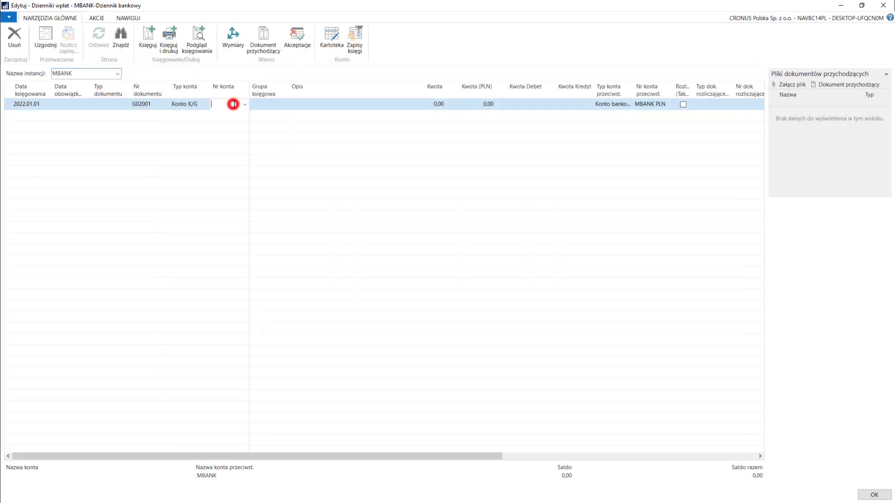